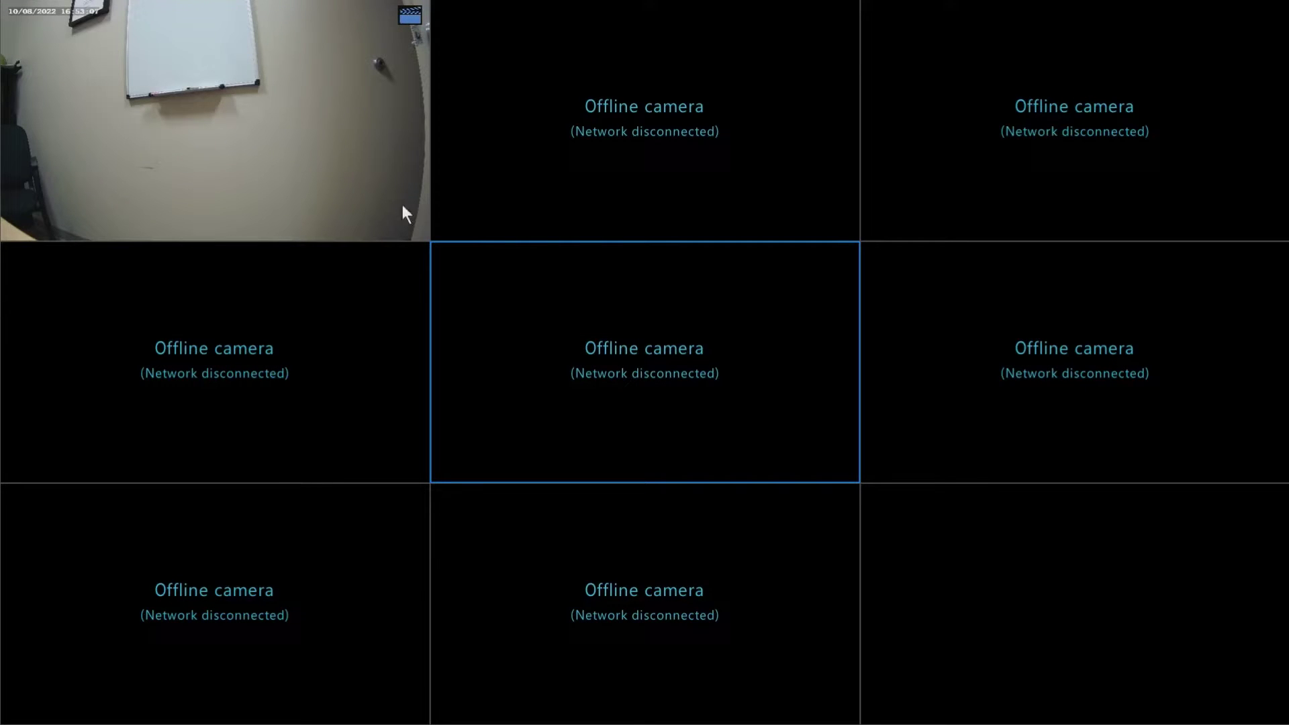
From the live view, open the main menu's System Basic Setup page
right_click(581, 293)
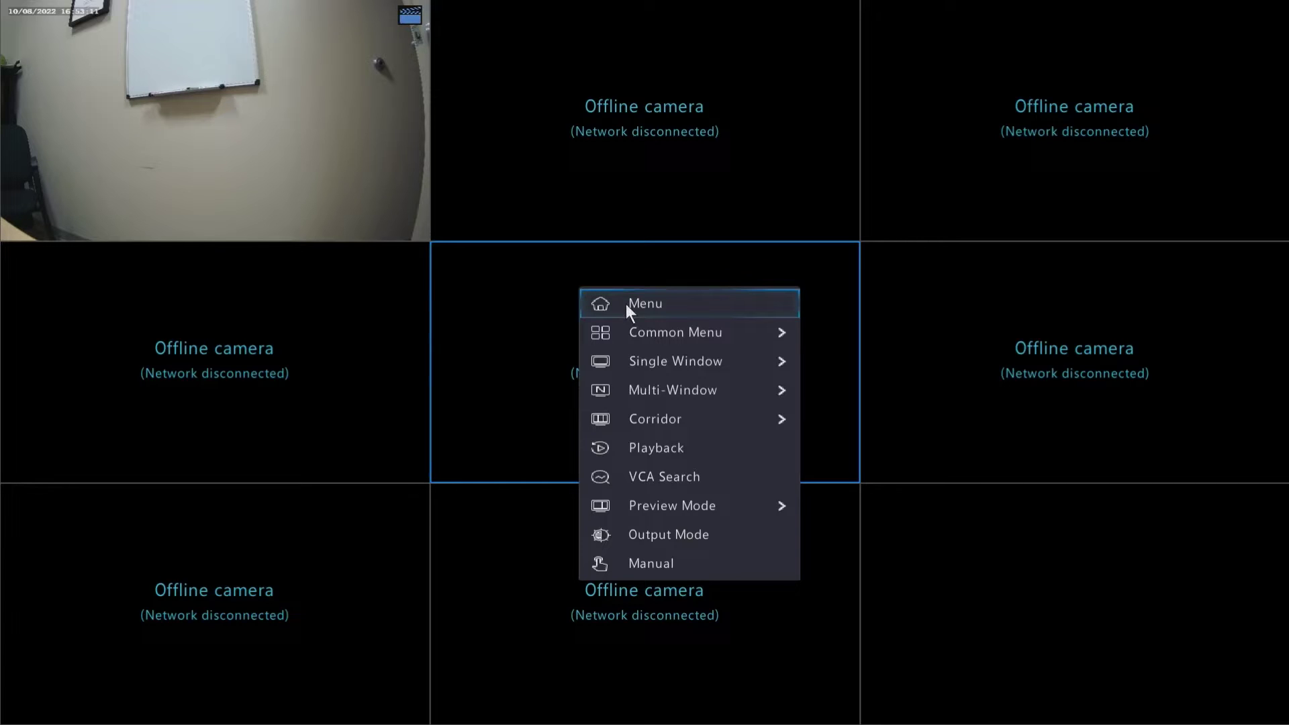
left_click(686, 304)
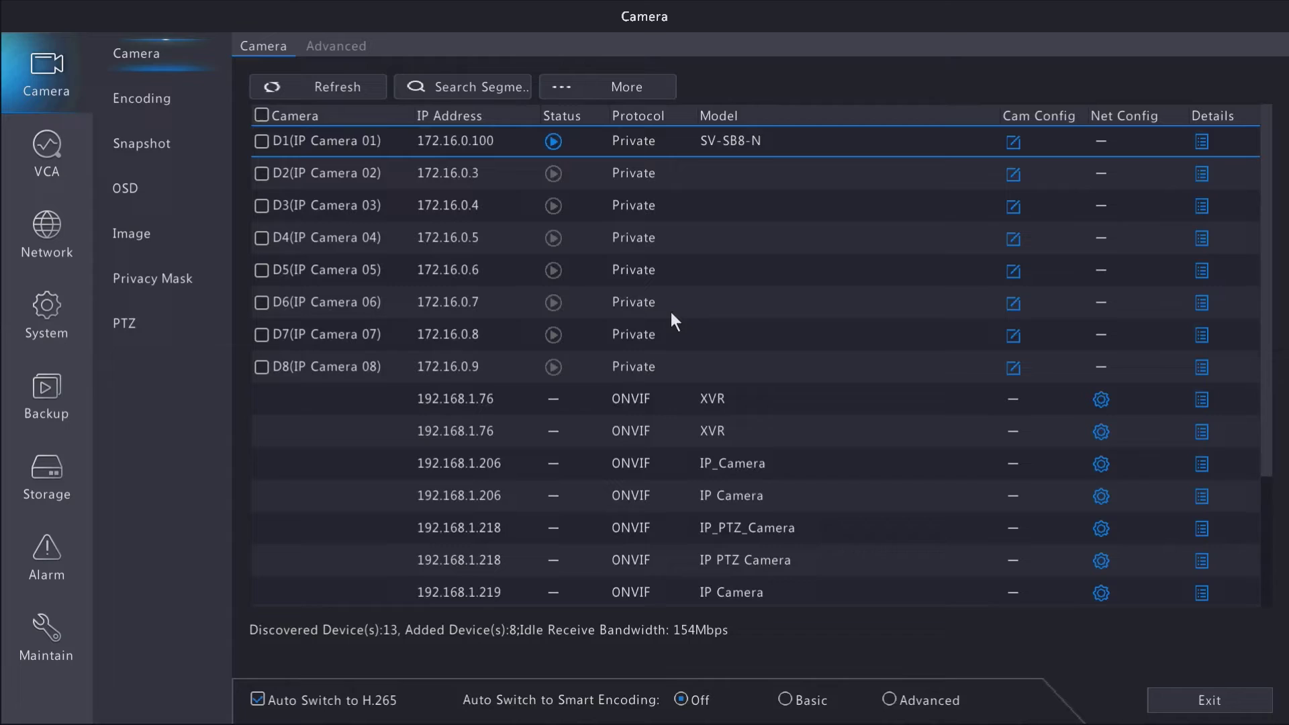
left_click(79, 333)
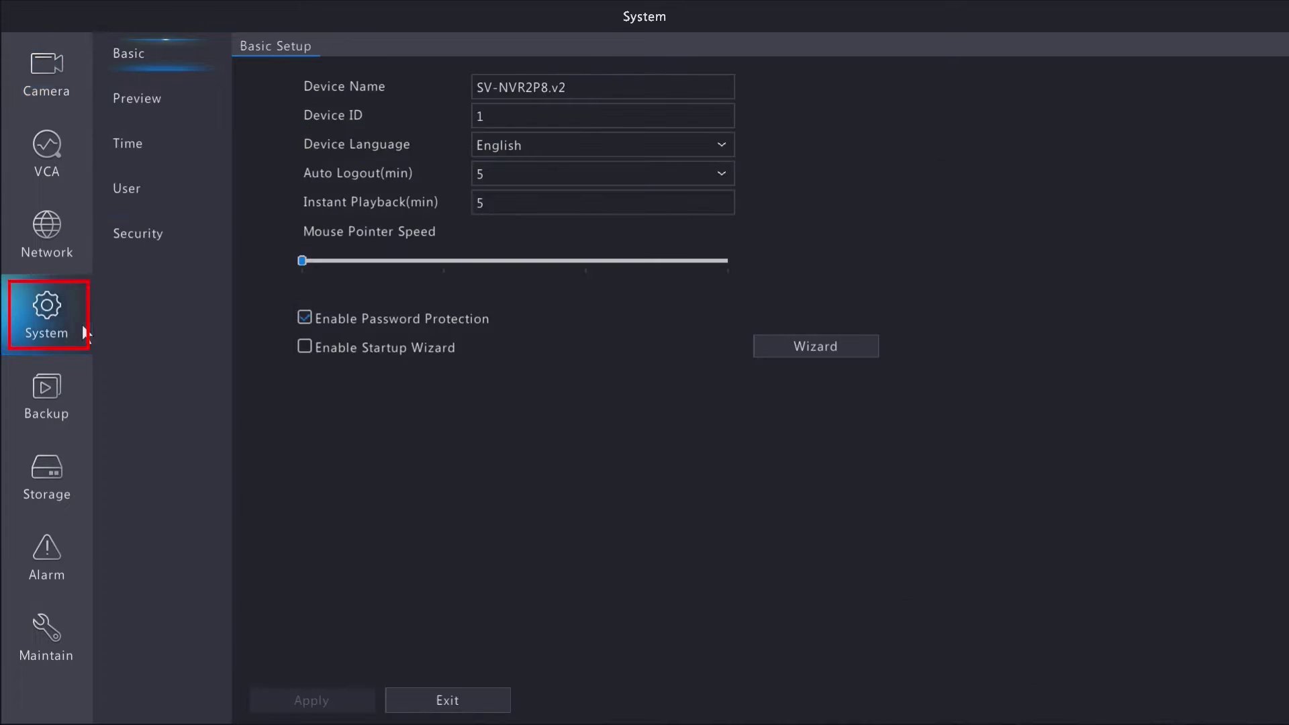
Open the System User page listing the admin and default accounts
left_click(203, 197)
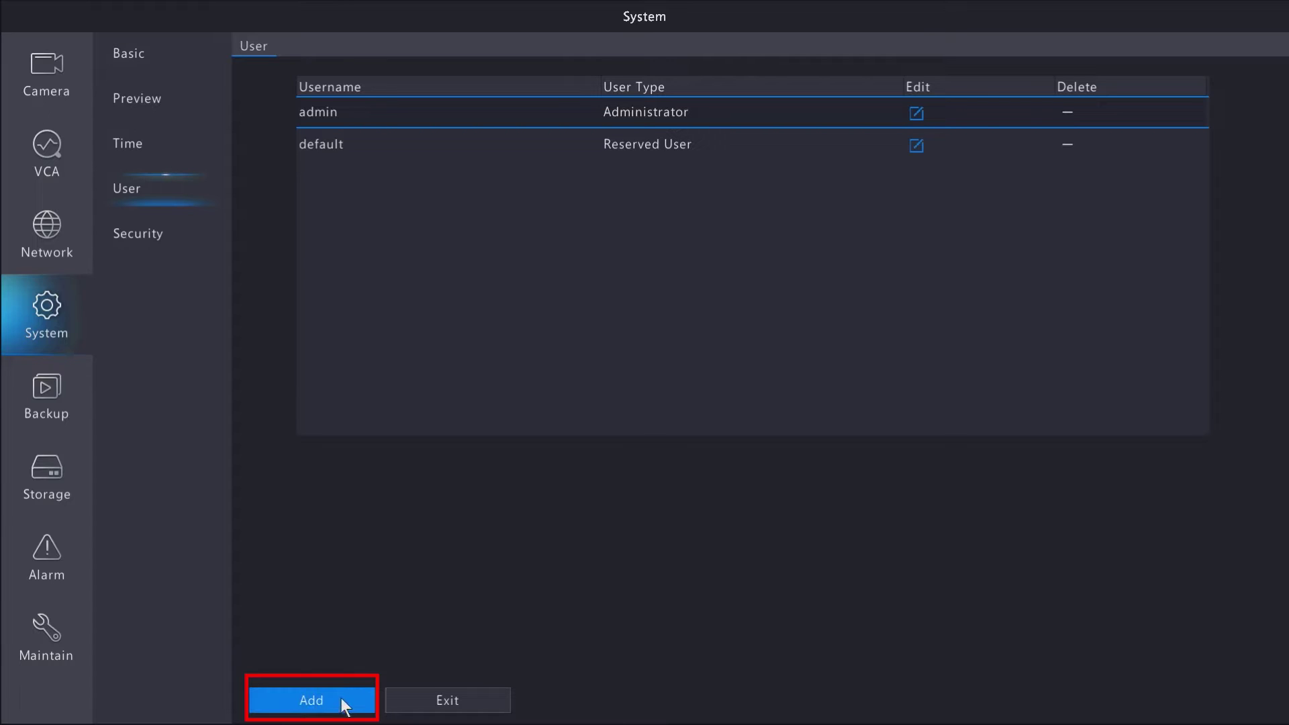
Add a new user and spell its username with the on-screen keyboard
left_click(311, 700)
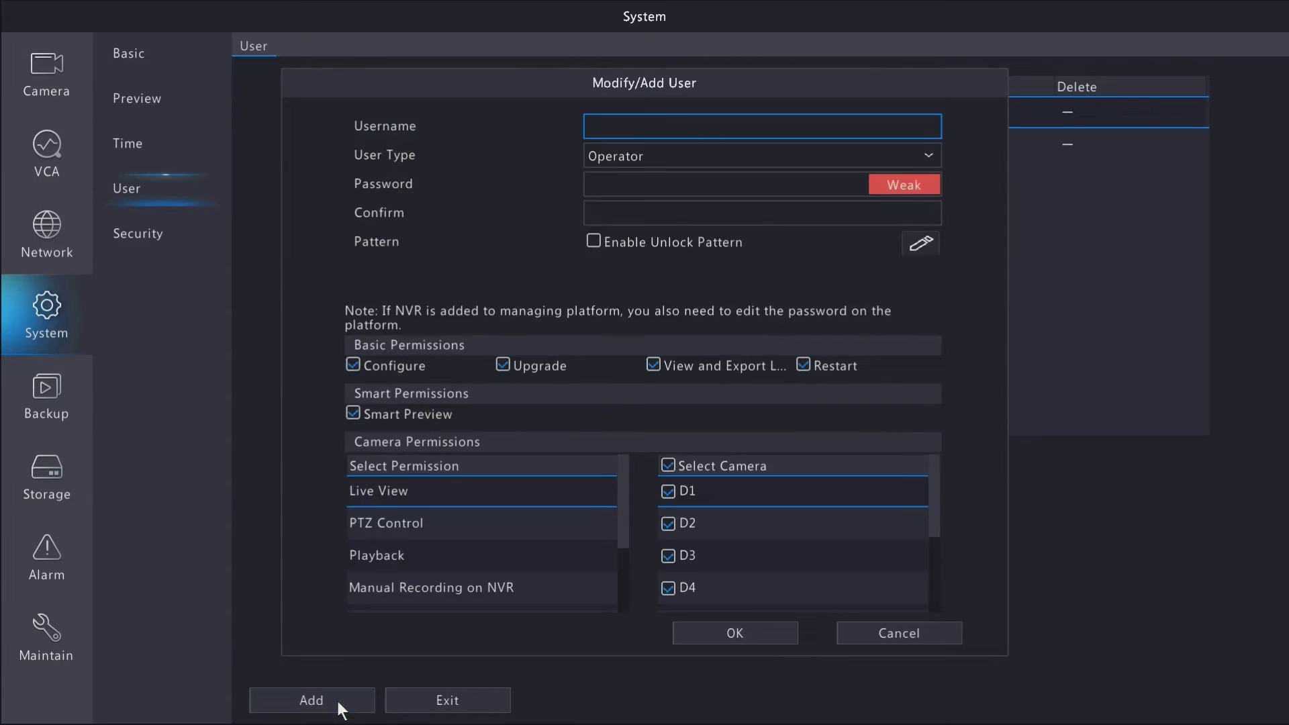
left_click(678, 128)
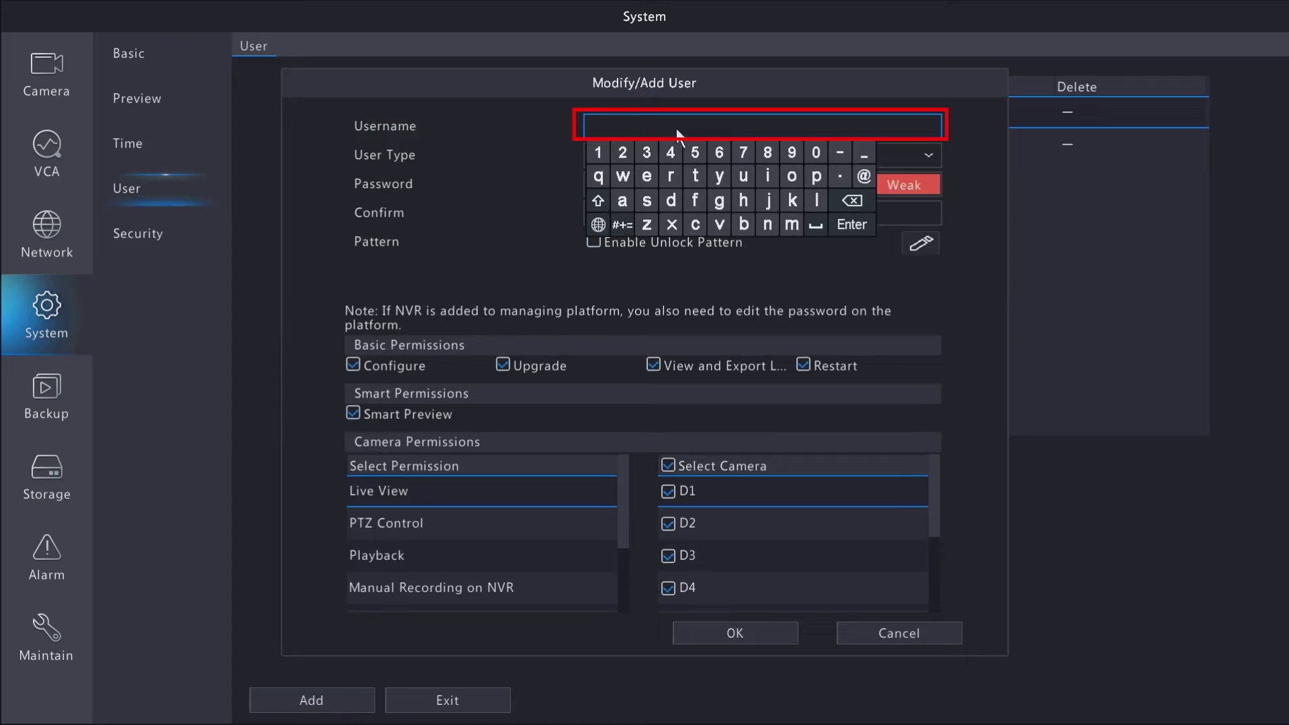
left_click(766, 226)
left_click(765, 176)
left_click(692, 224)
left_click(794, 200)
left_click(858, 226)
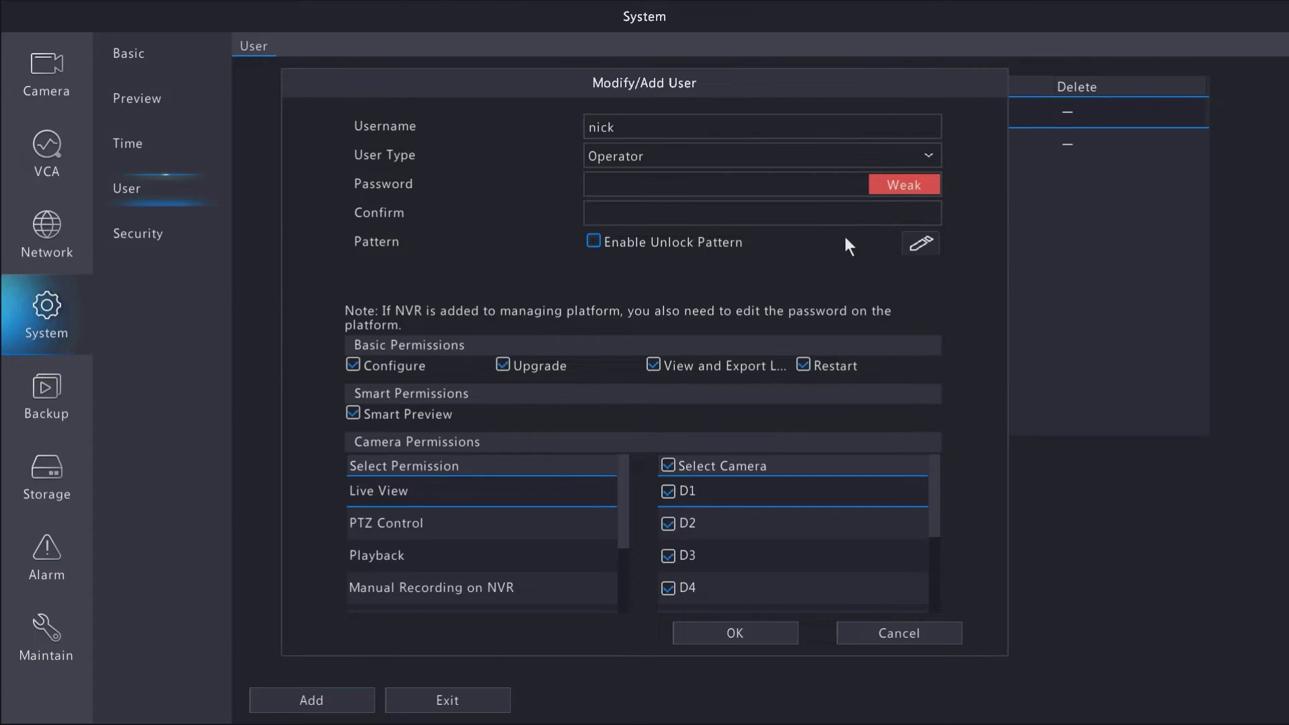
Set the new user's type to Operator, after briefly choosing Guest
left_click(934, 148)
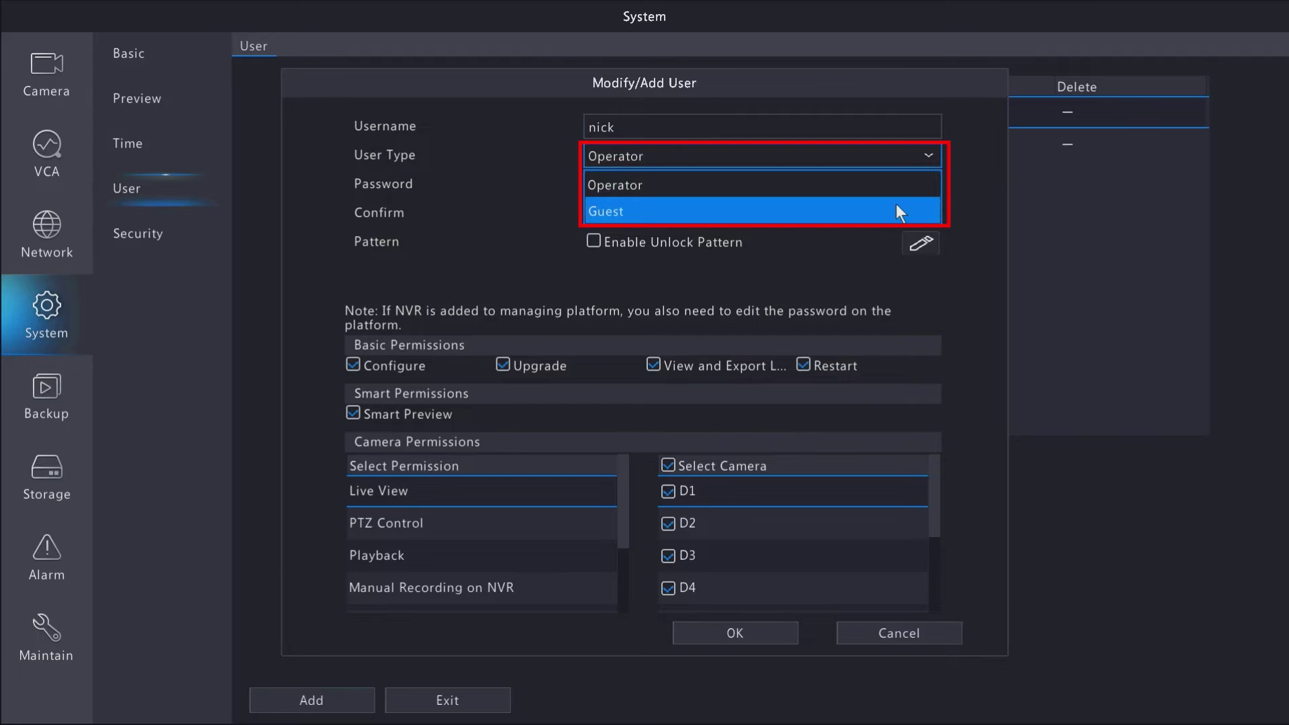
left_click(896, 204)
left_click(933, 153)
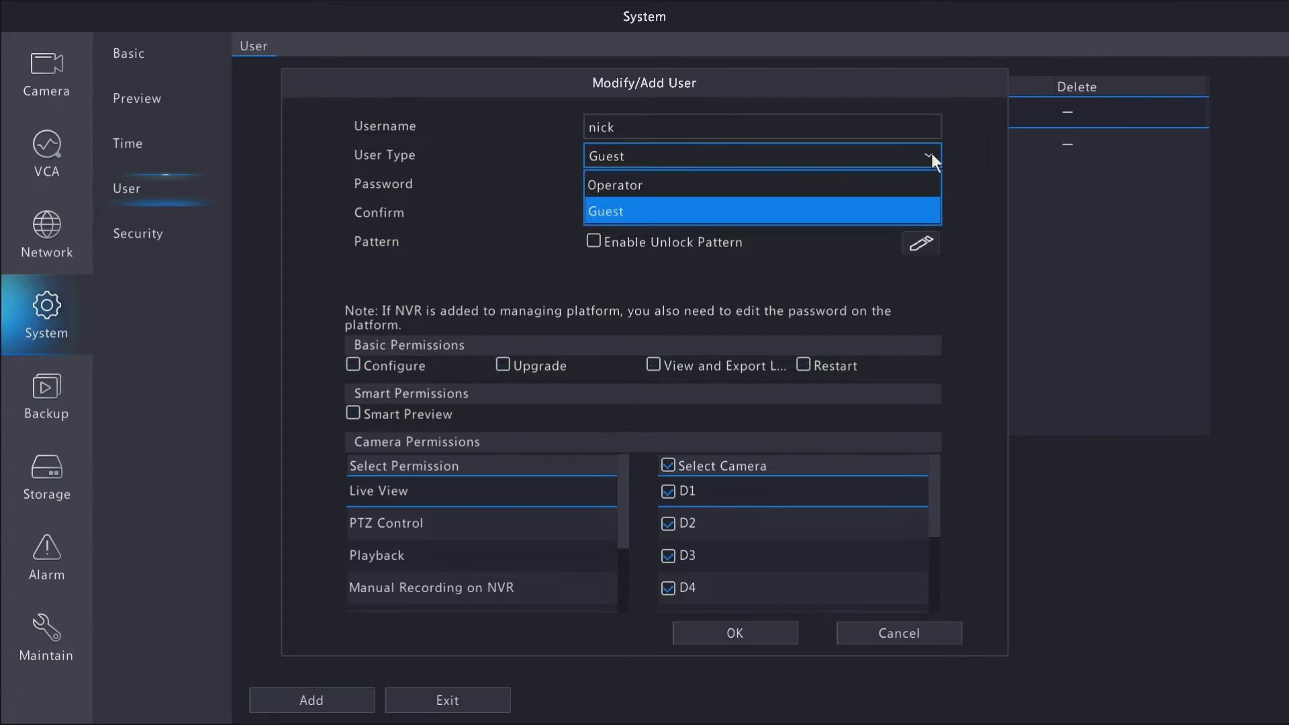
left_click(896, 185)
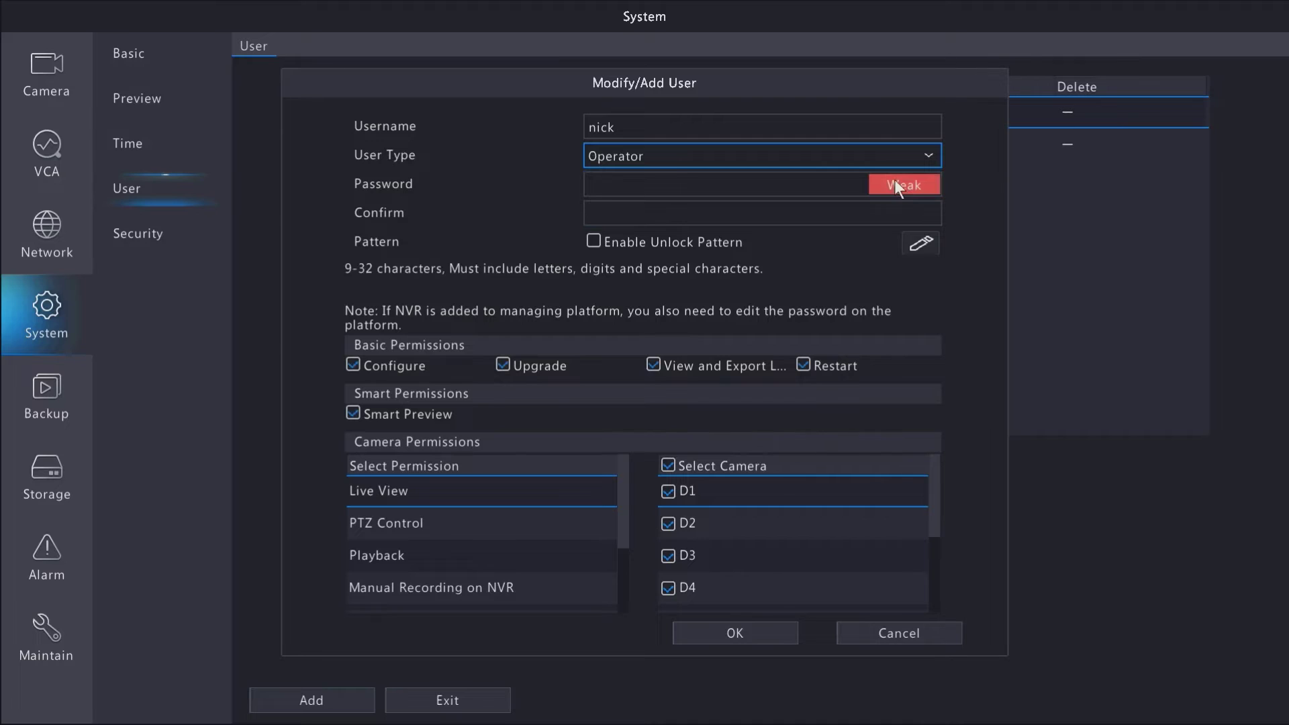
left_click(734, 184)
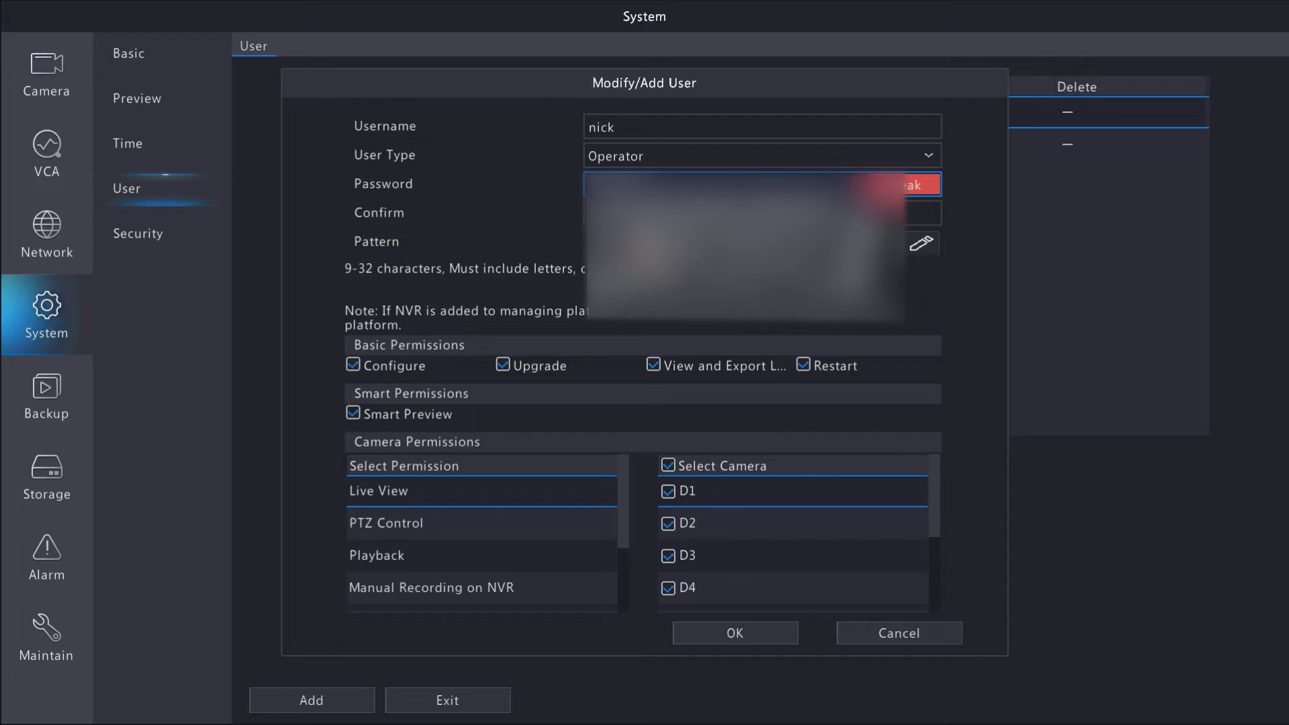
Enter and confirm a Strong password, then open the unlock pattern setup
left_click(762, 213)
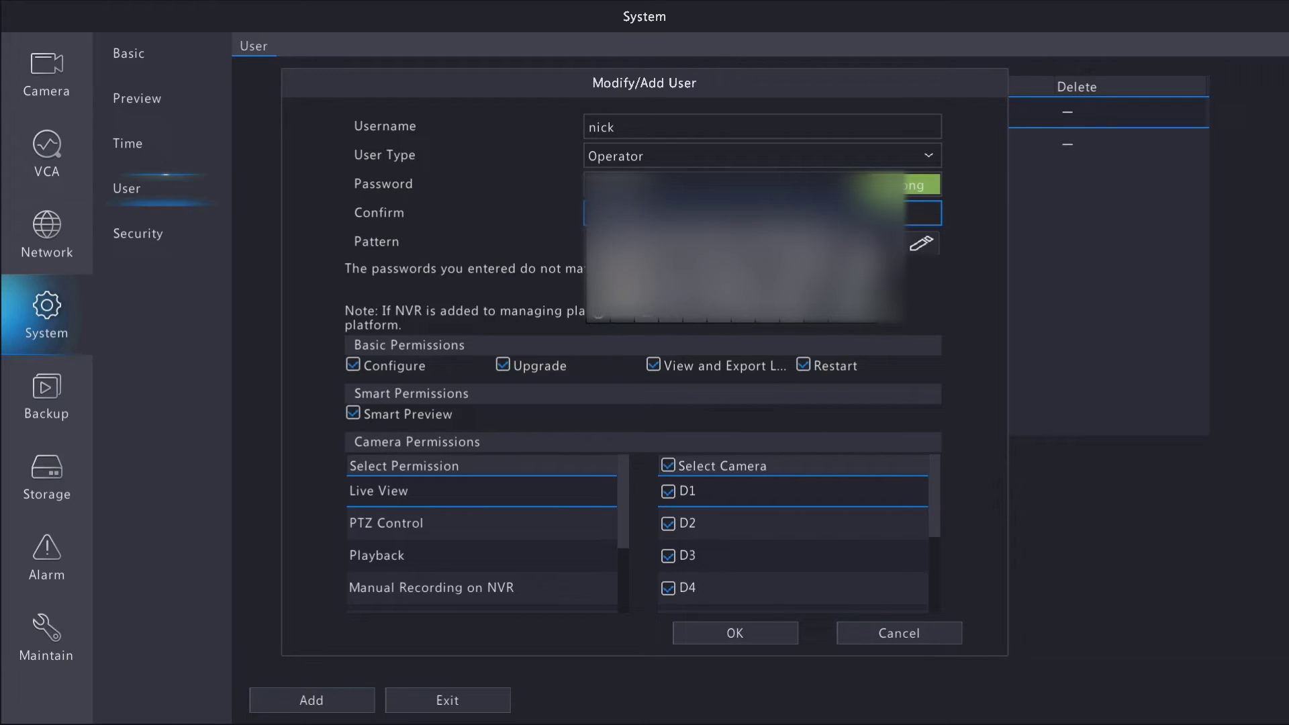
left_click(518, 226)
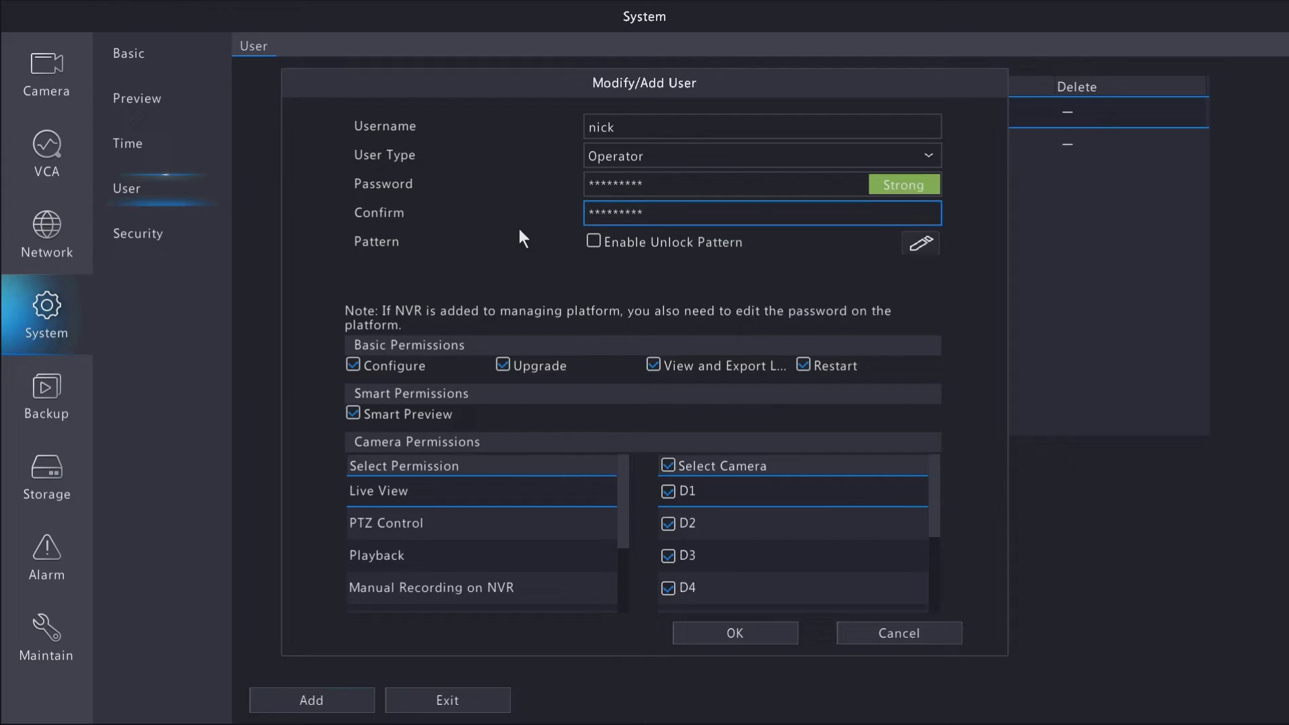
left_click(594, 242)
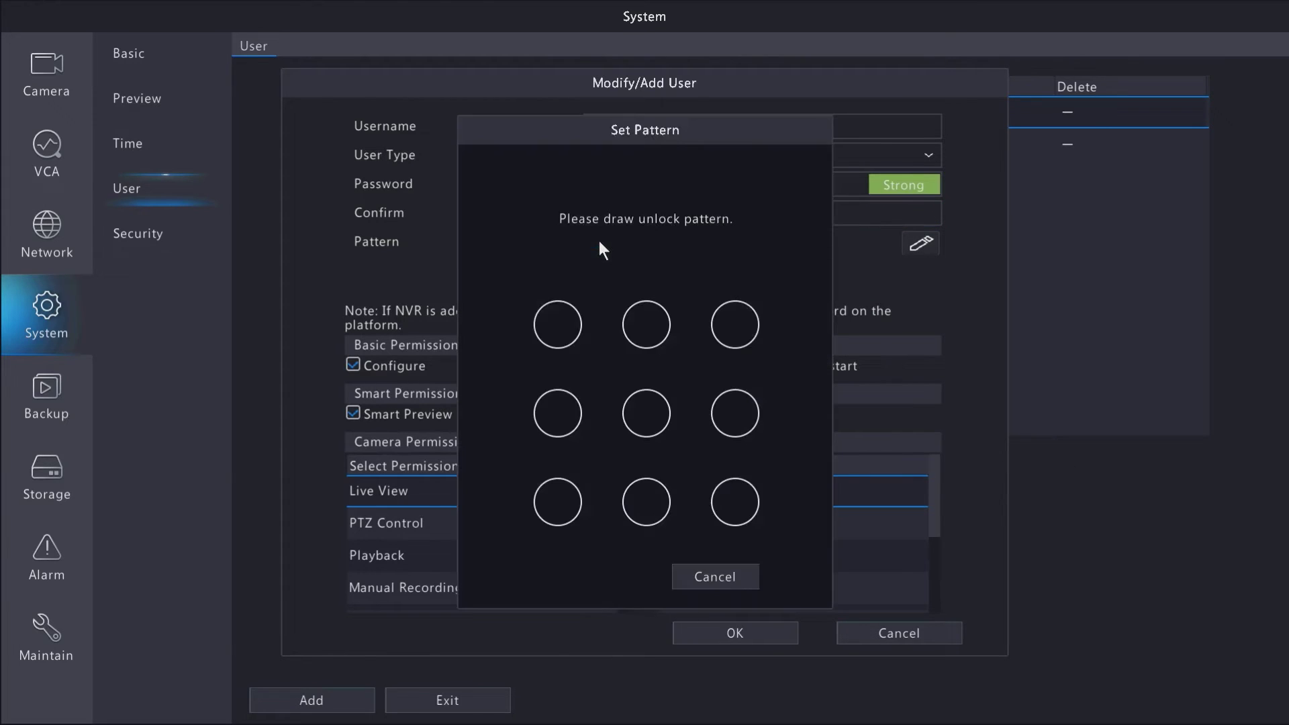
Skip the unlock pattern and remove the Restart and View and Export Logs permissions
left_click(714, 578)
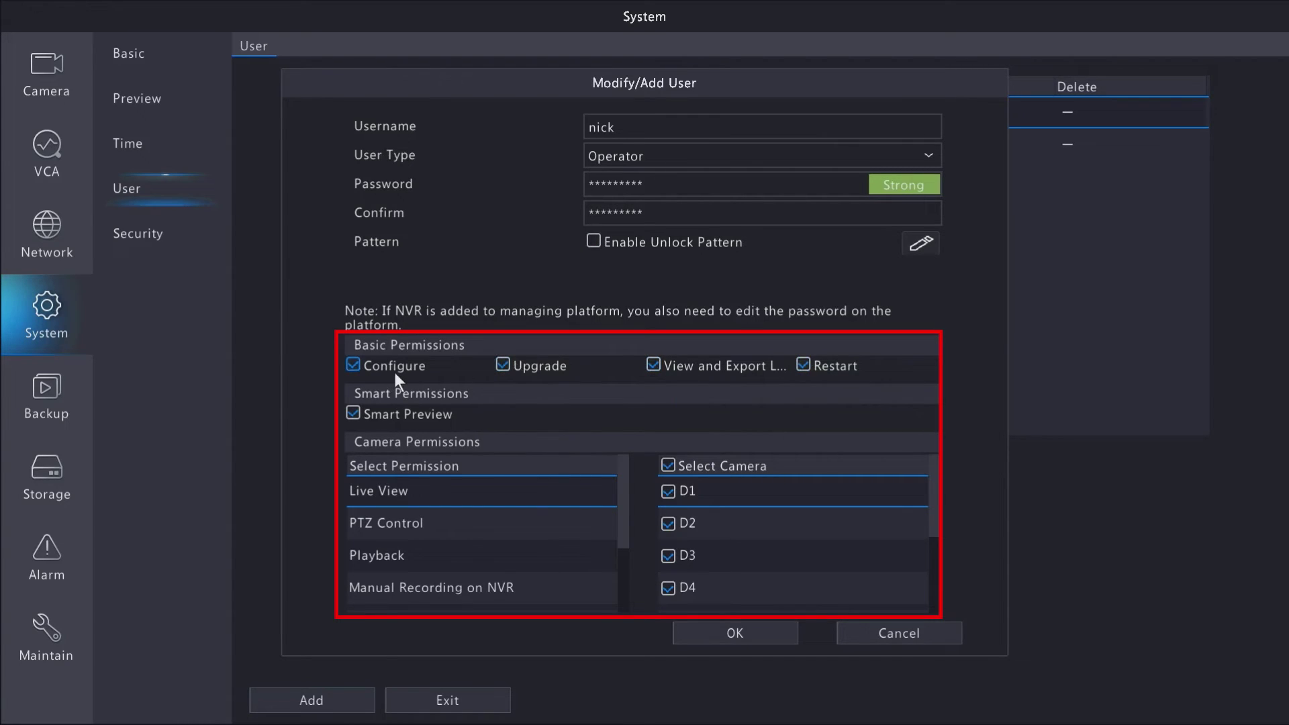
left_click(803, 365)
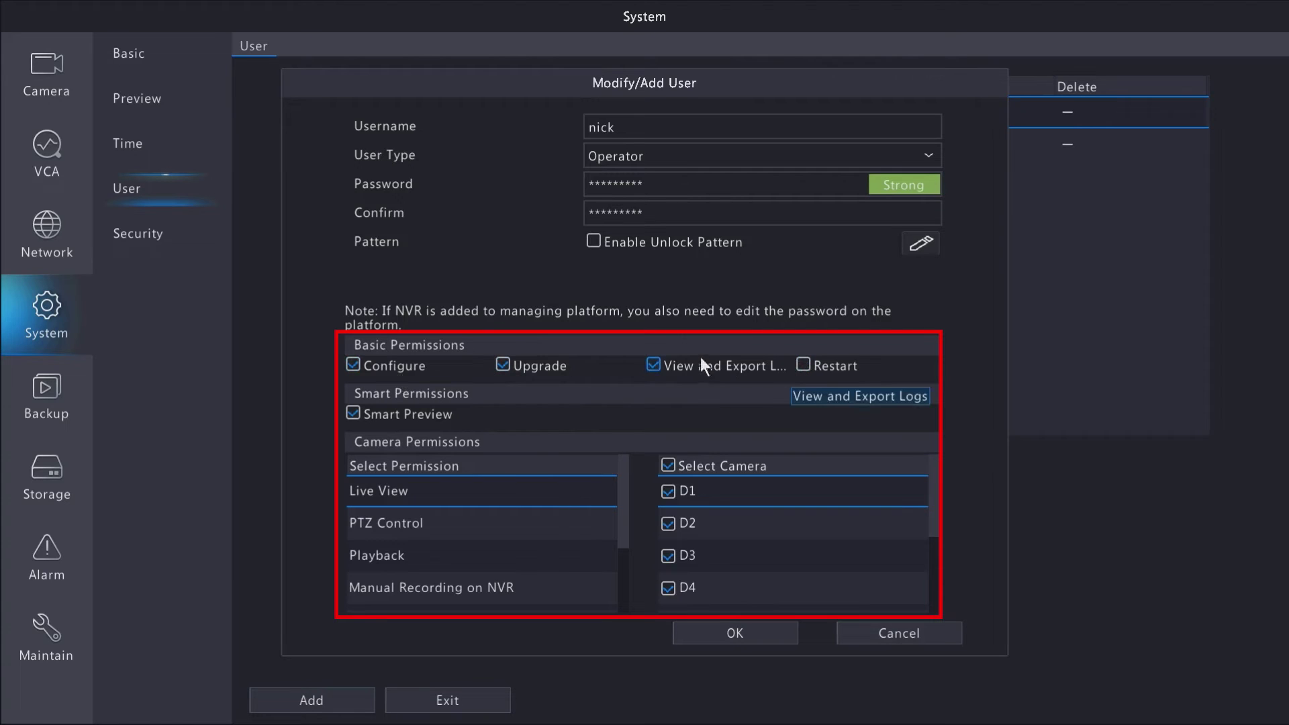
left_click(653, 363)
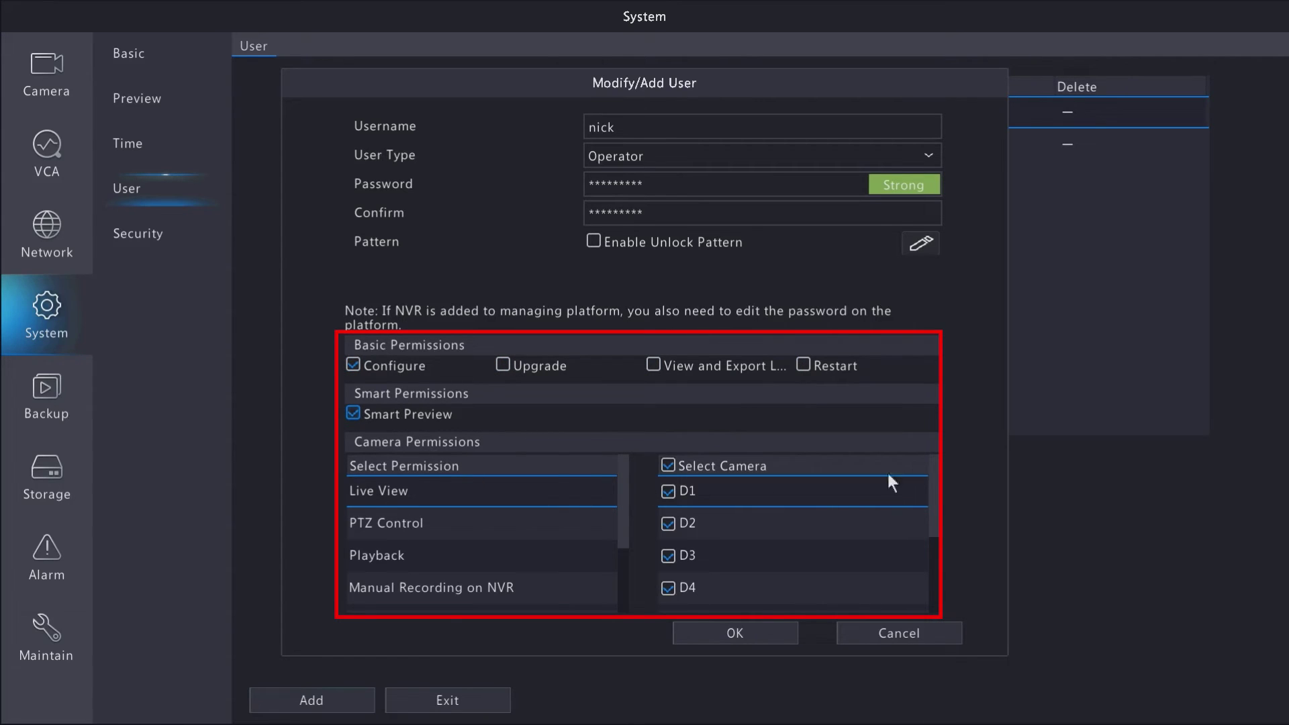
Review the camera permissions and save the new Operator user
left_click_drag(936, 476, 900, 549)
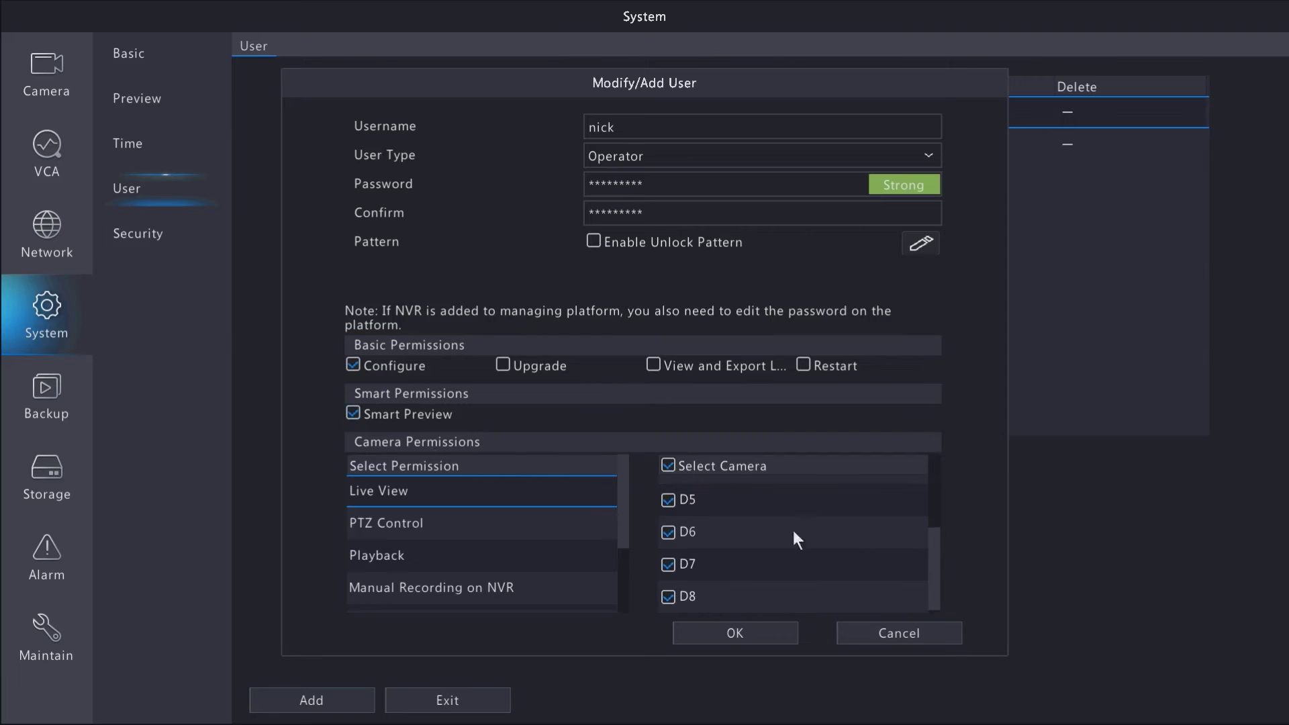
scroll(618, 497, "down", 1)
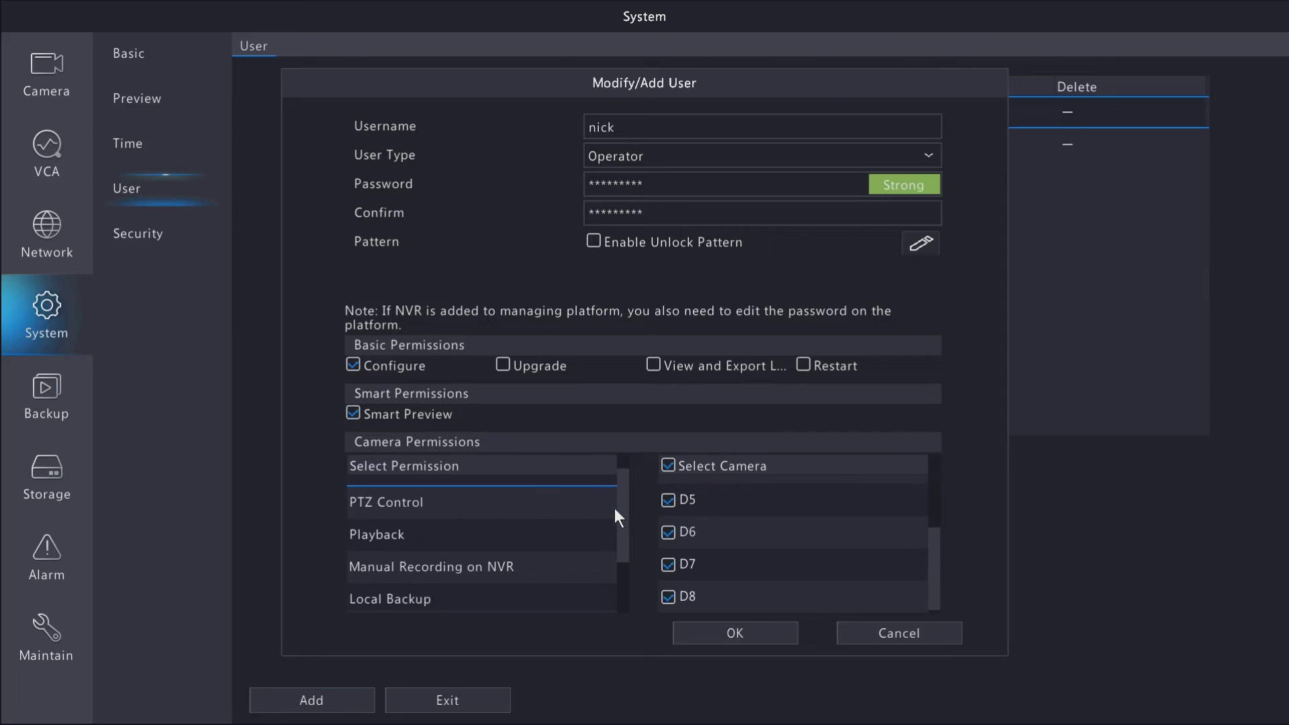
left_click(934, 511)
left_click_drag(933, 524, 921, 565)
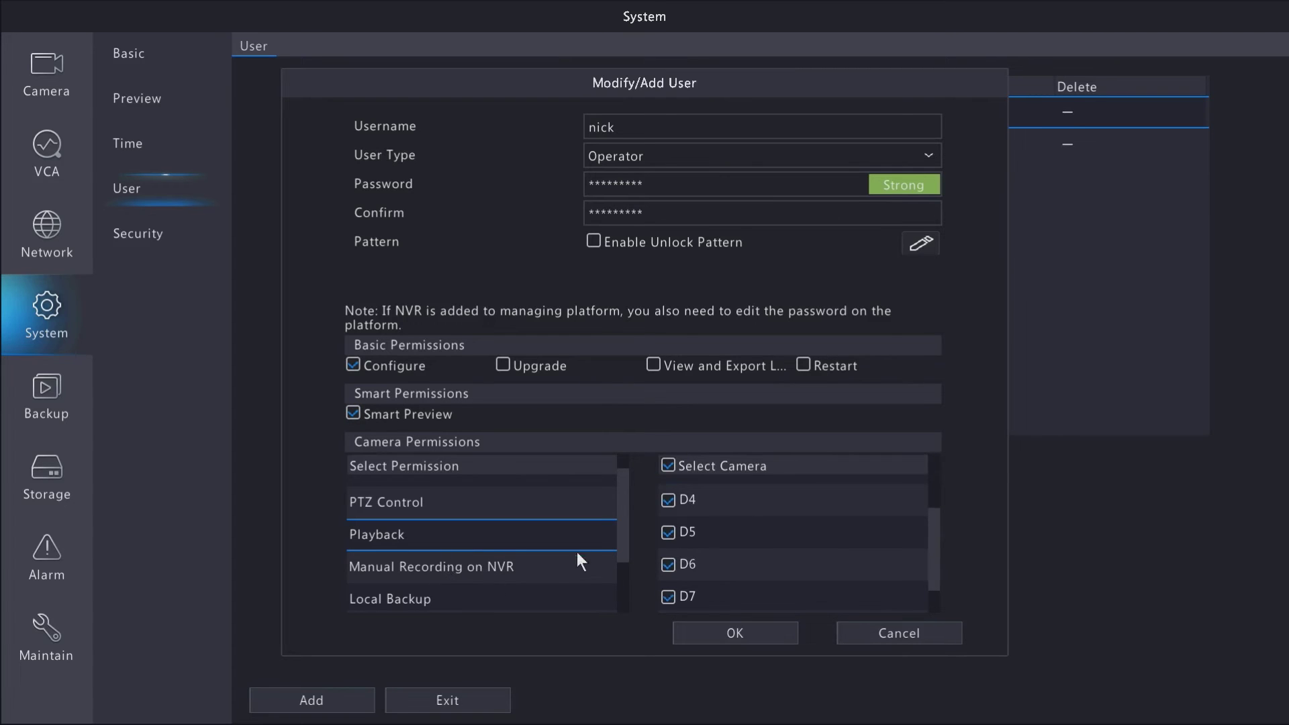
left_click_drag(630, 528, 619, 559)
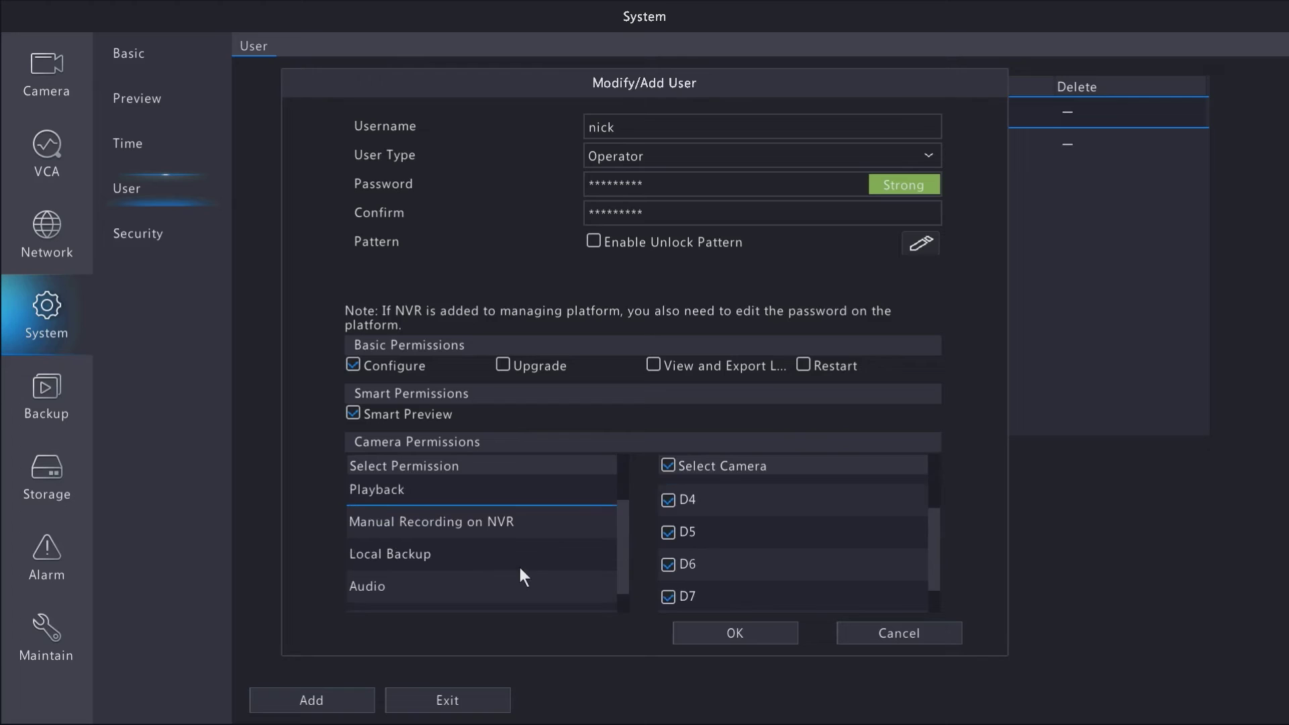
scroll(519, 566, "down", 1)
scroll(520, 567, "up", 3)
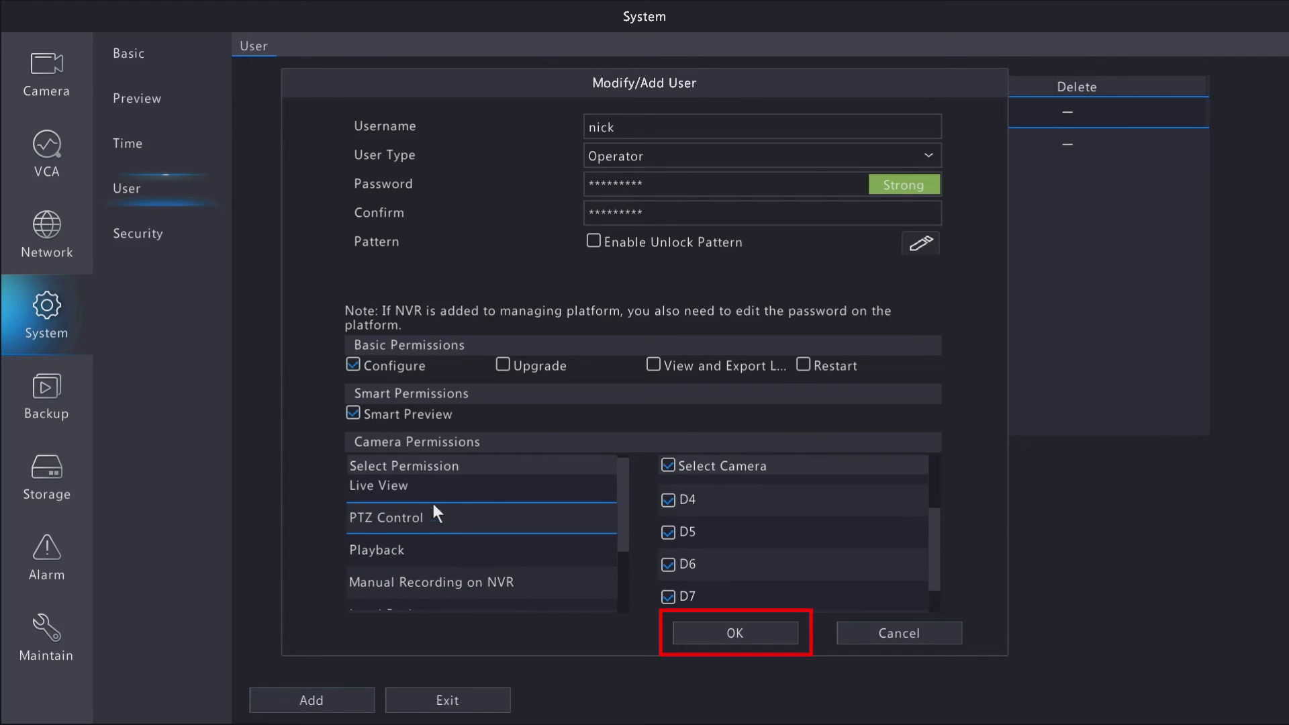
left_click(747, 632)
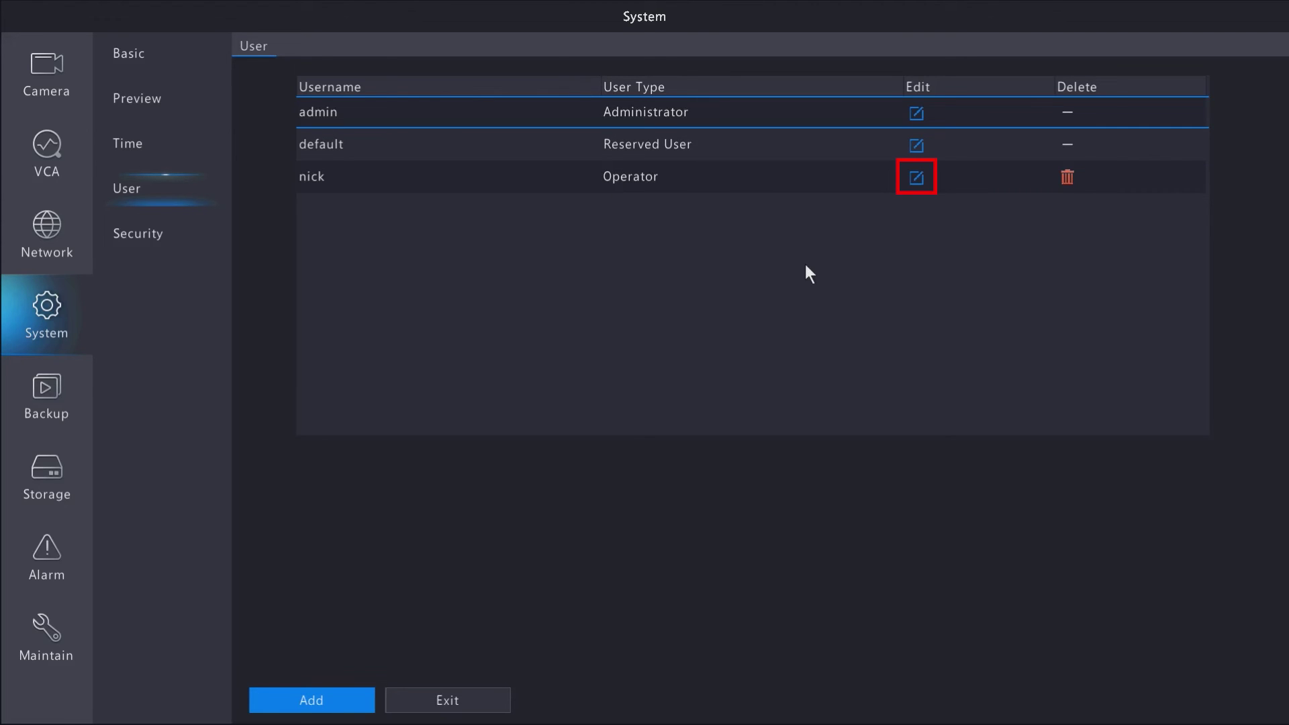
Edit the new Operator user, authenticating with the admin password
left_click(916, 177)
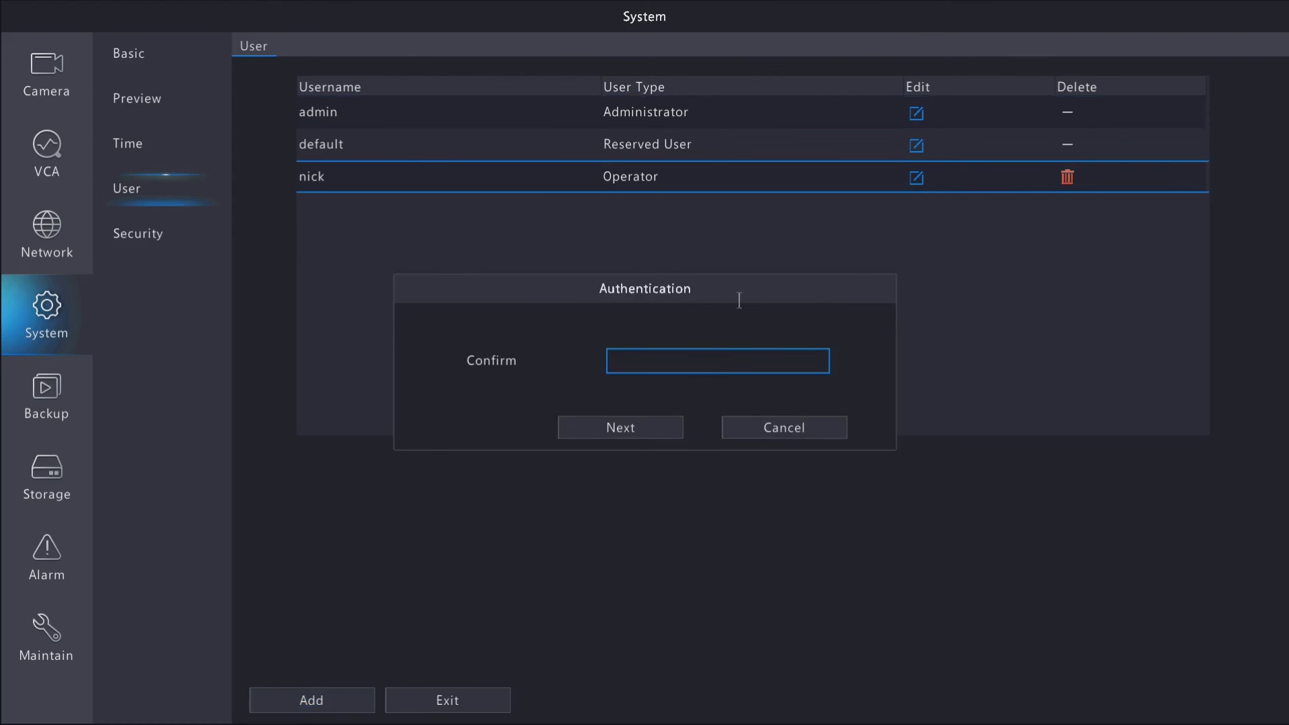
left_click(739, 361)
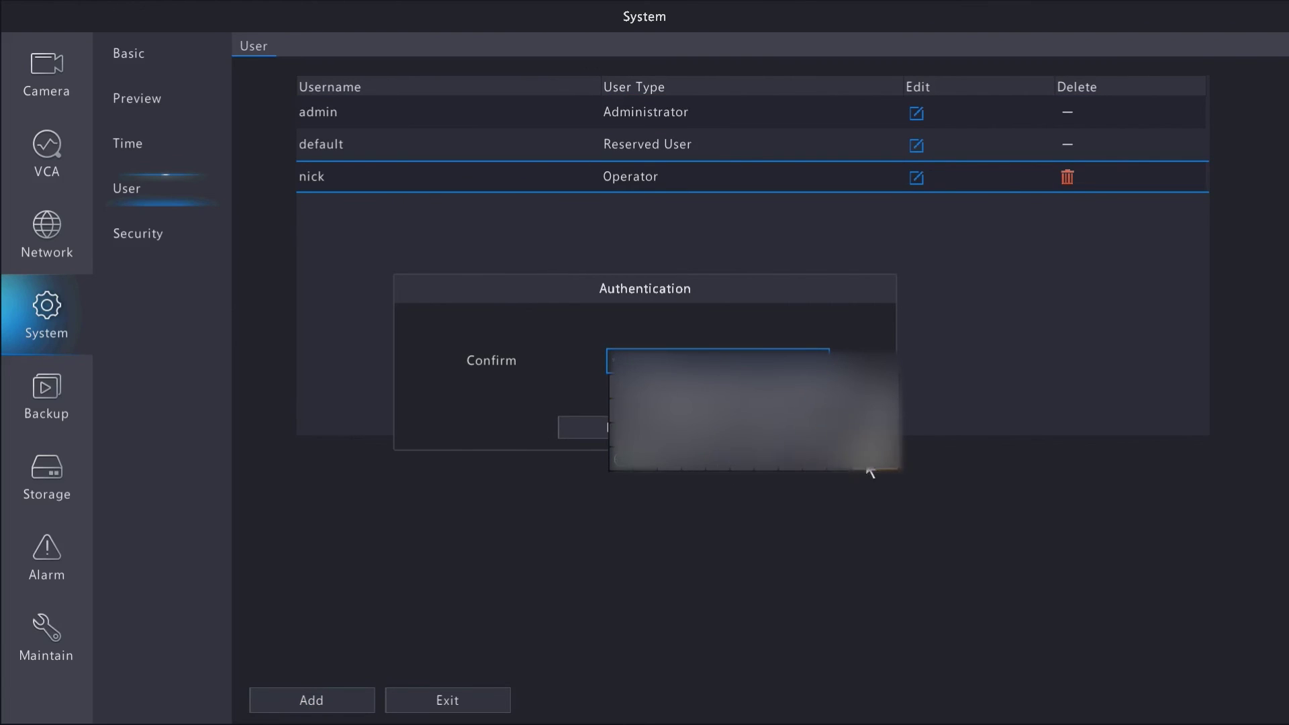
left_click(665, 423)
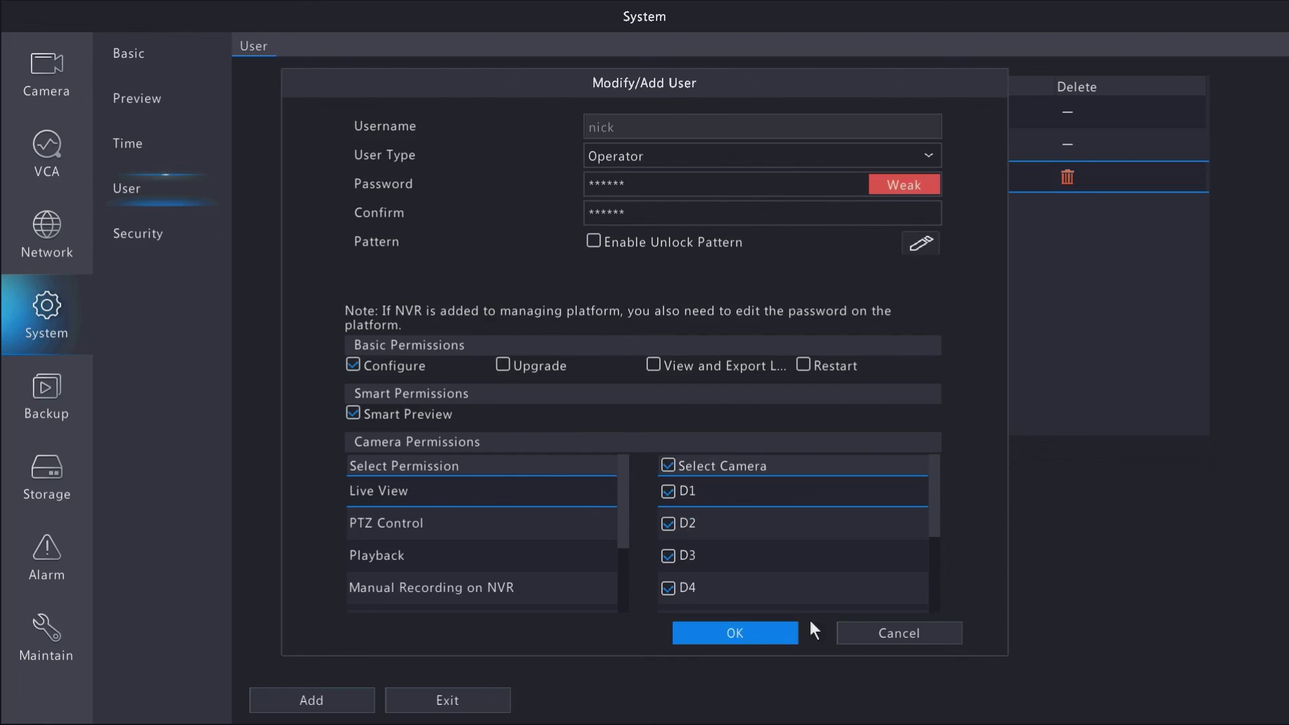
Close the edit dialog and delete the Operator user, confirming with Yes
left_click(880, 634)
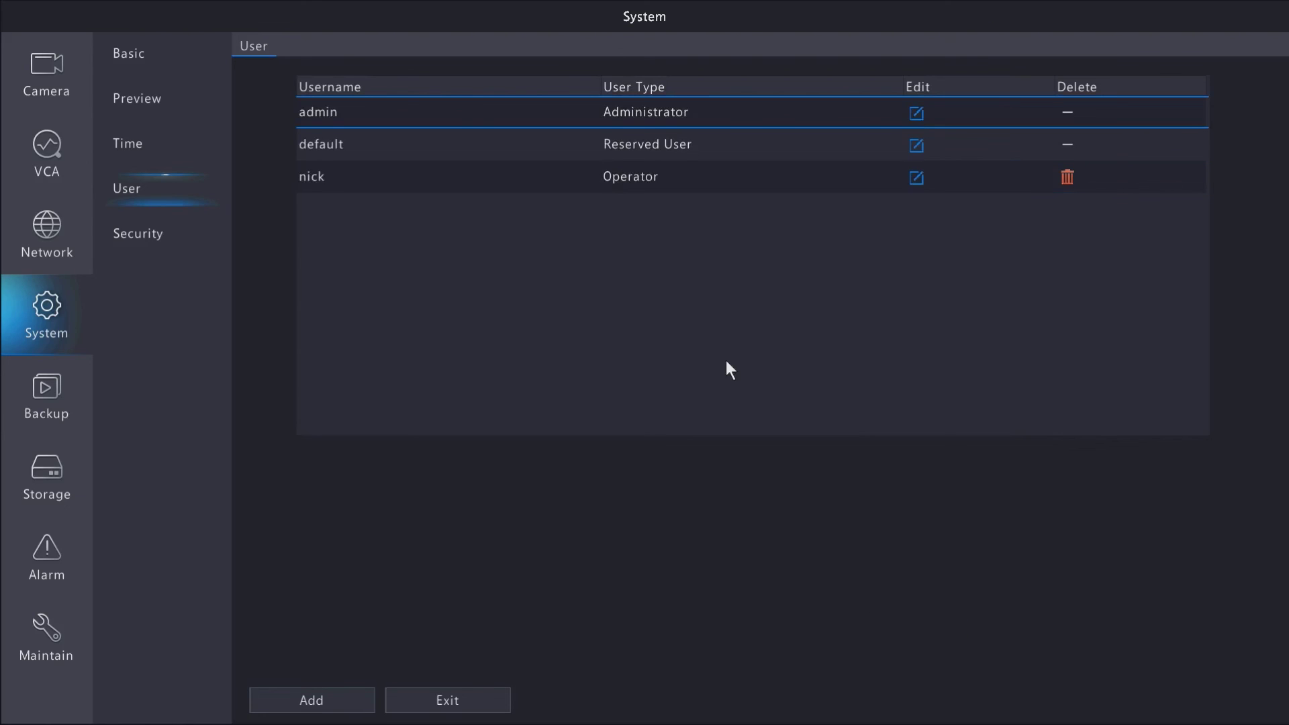
left_click(1068, 178)
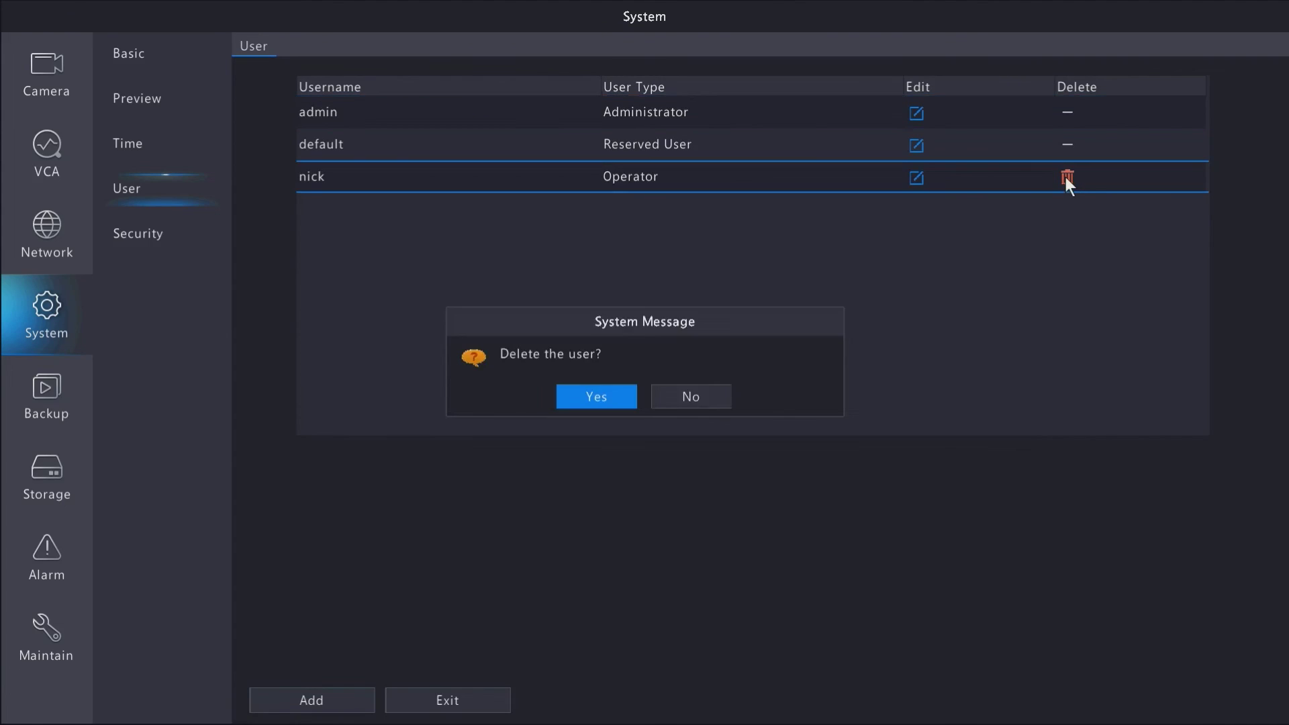
left_click(606, 405)
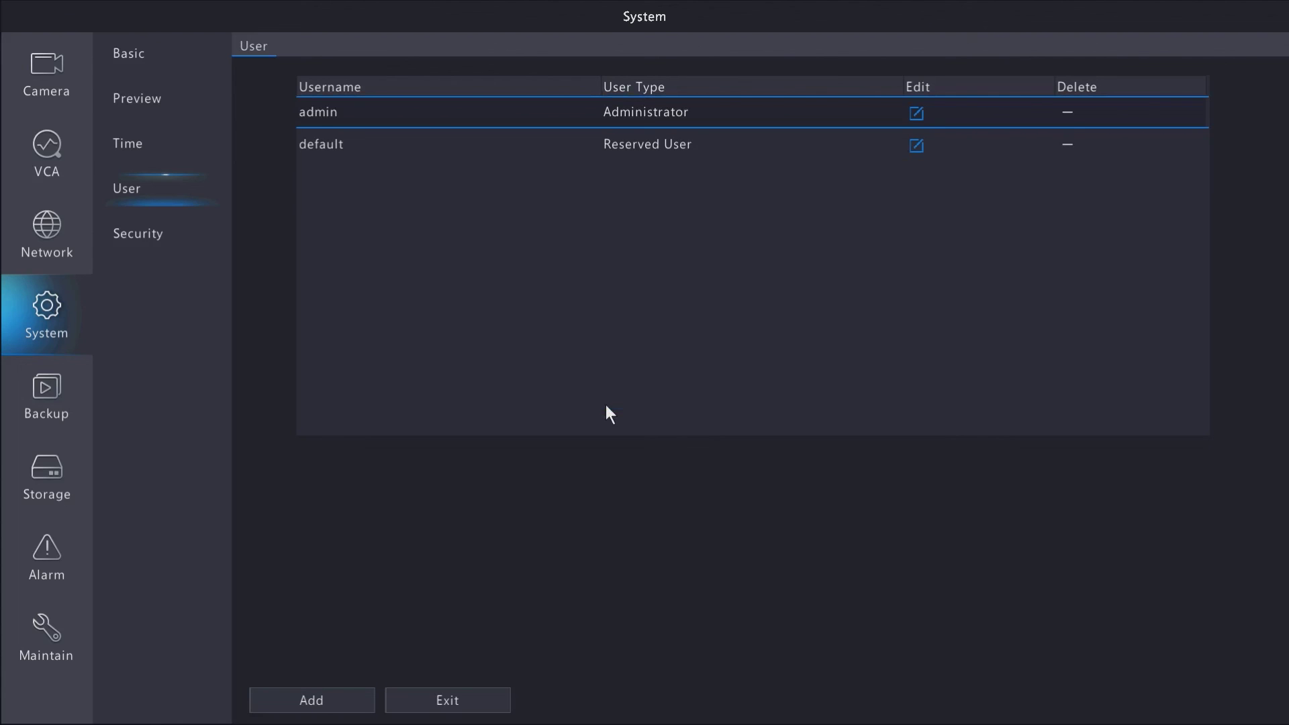